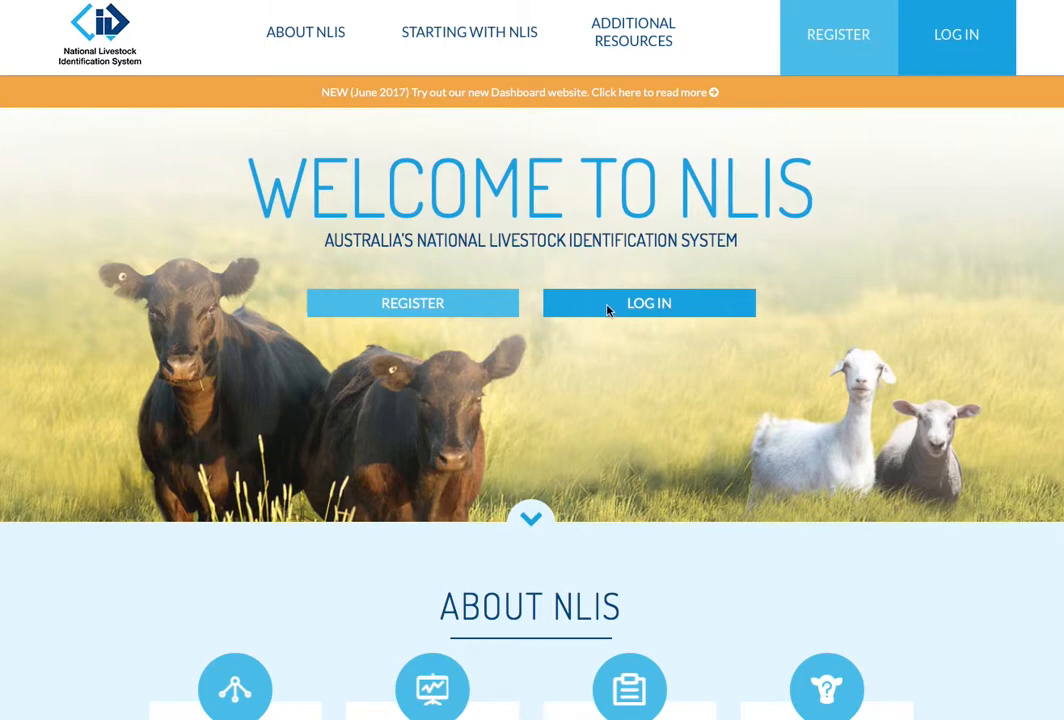
Step: Go to the NLIS log-in page and enter the NLIS User ID
left_click(431, 310)
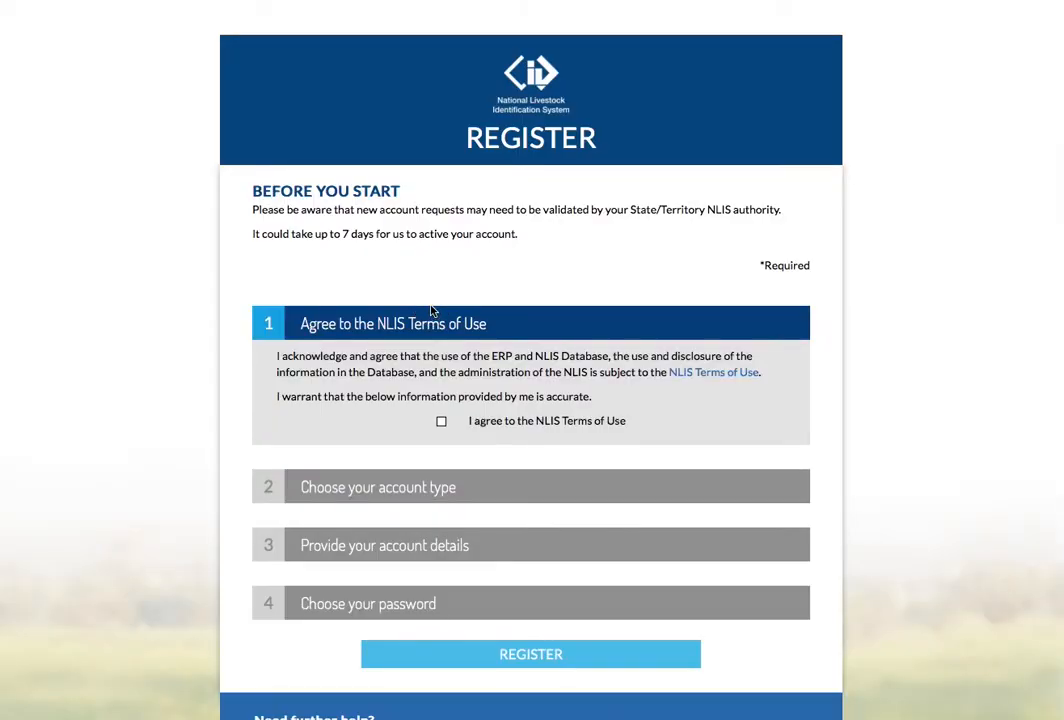
scroll(431, 310, "down", 1)
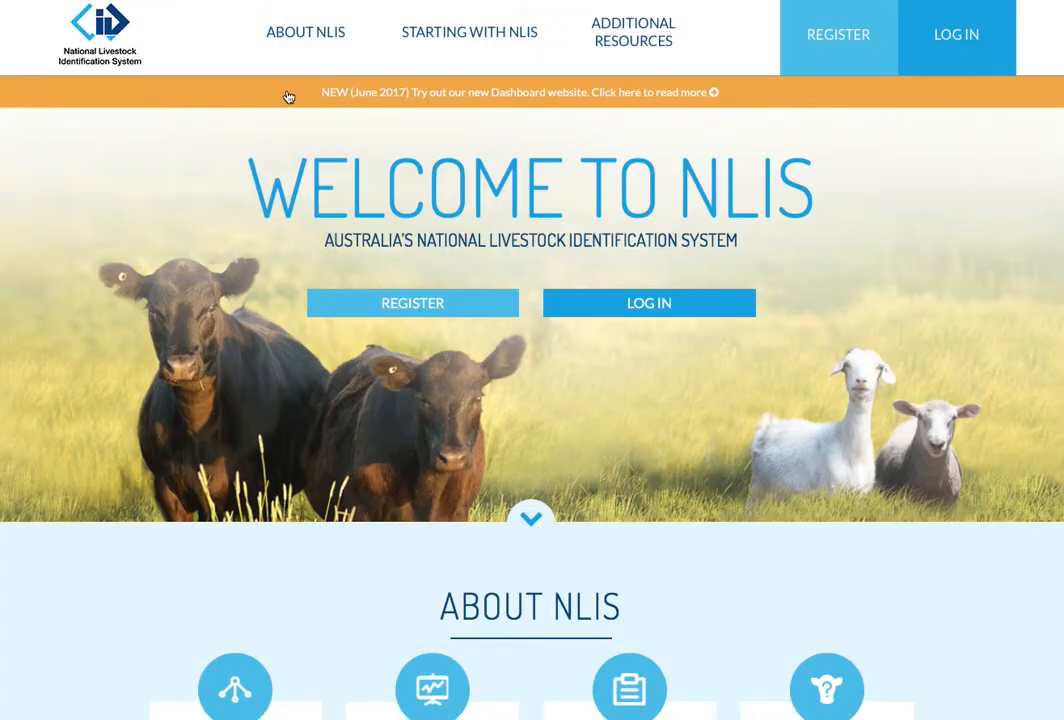
left_click(583, 305)
left_click(524, 222)
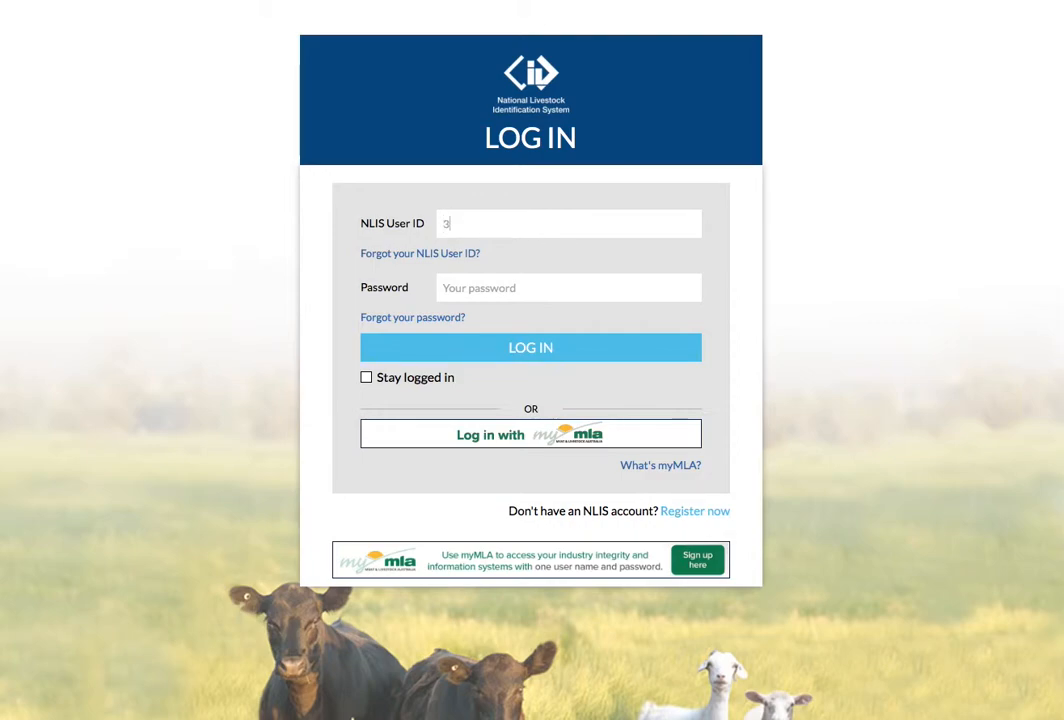
left_click(535, 287)
left_click(711, 287)
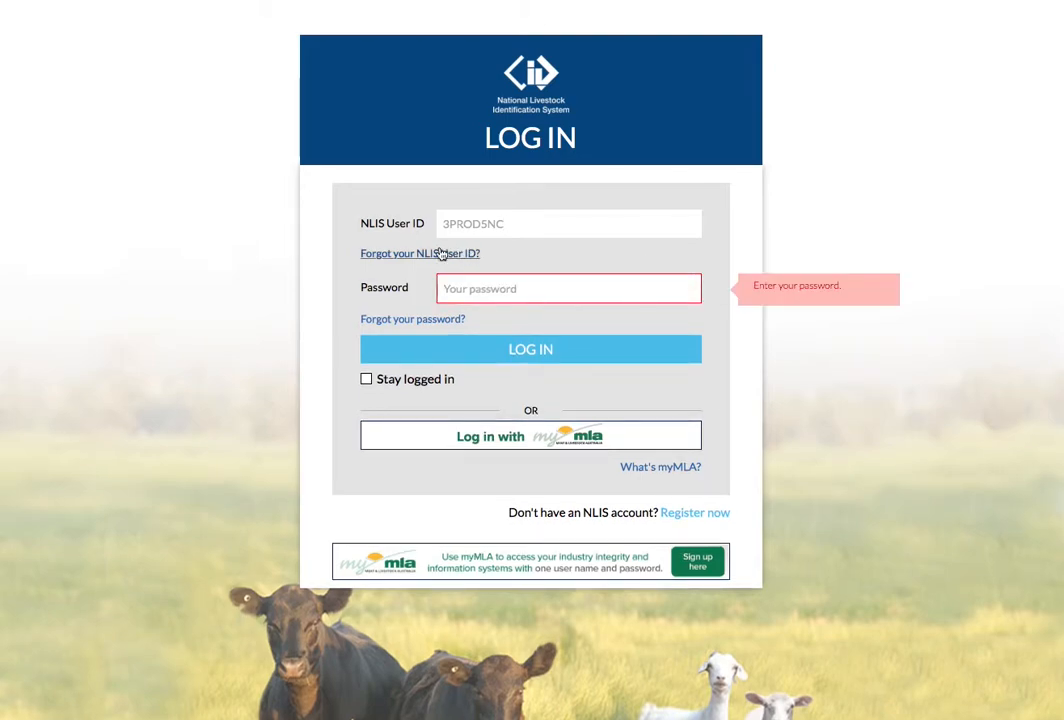
Step: Check the password recovery and myMLA options, then enter the account password and log in
left_click(418, 323)
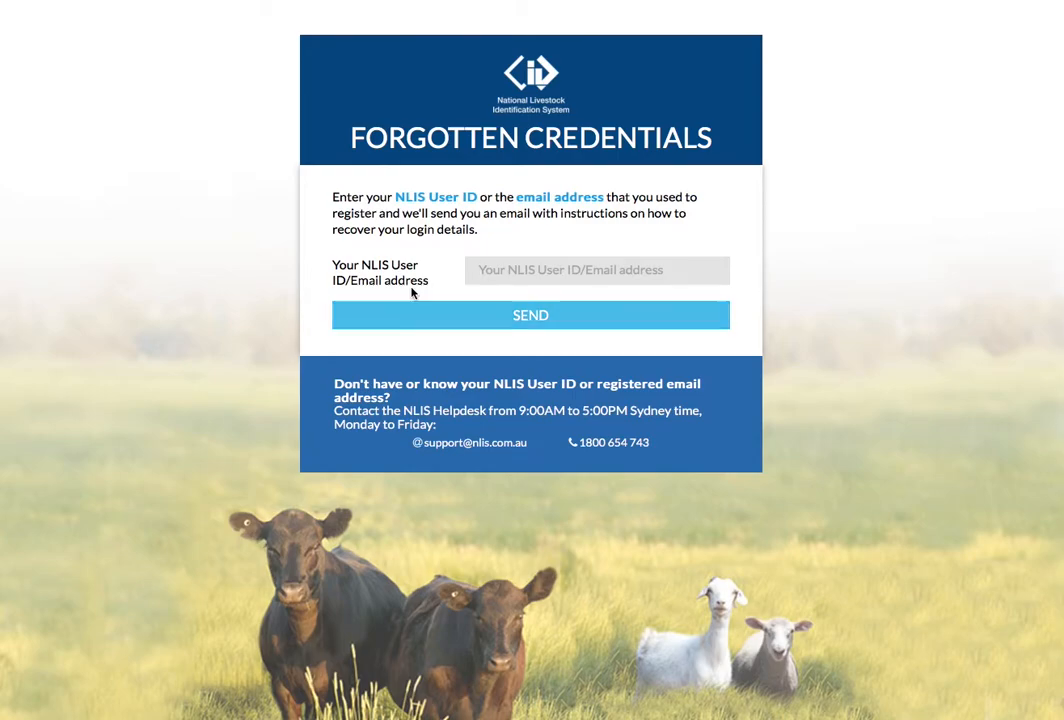
key("alt+Left")
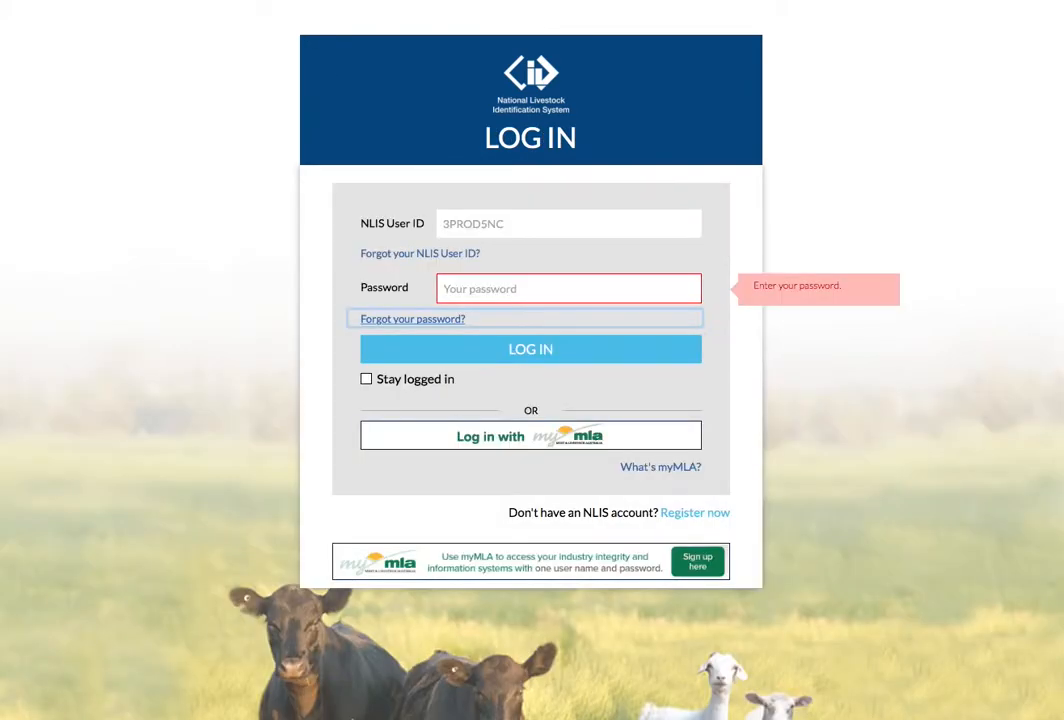
left_click(449, 435)
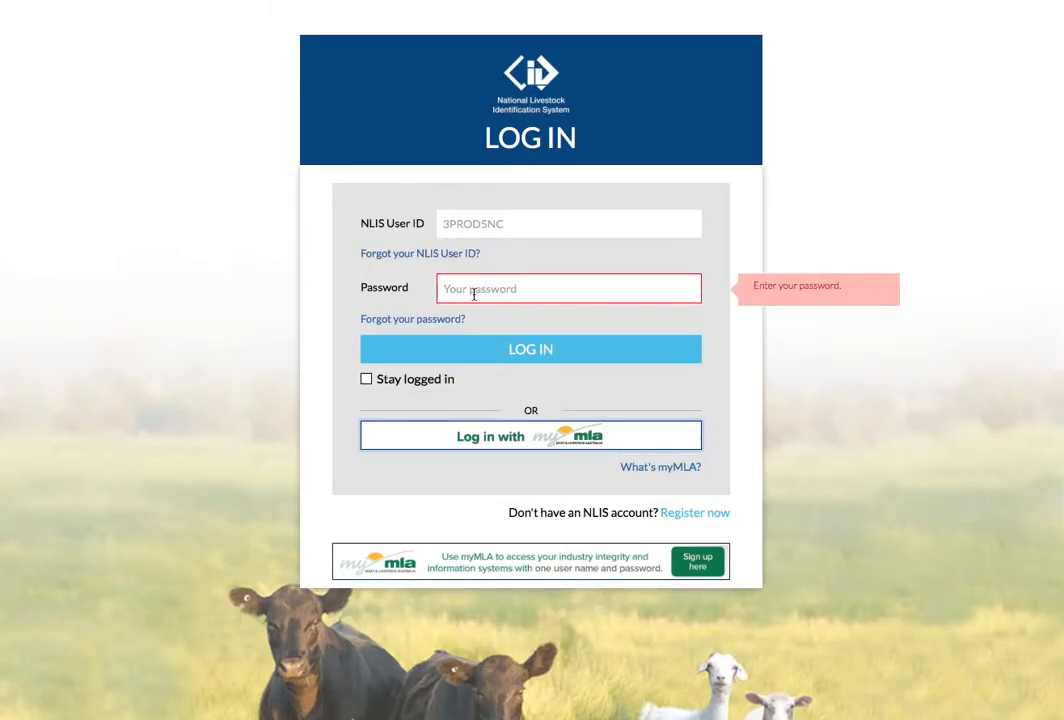
left_click(474, 292)
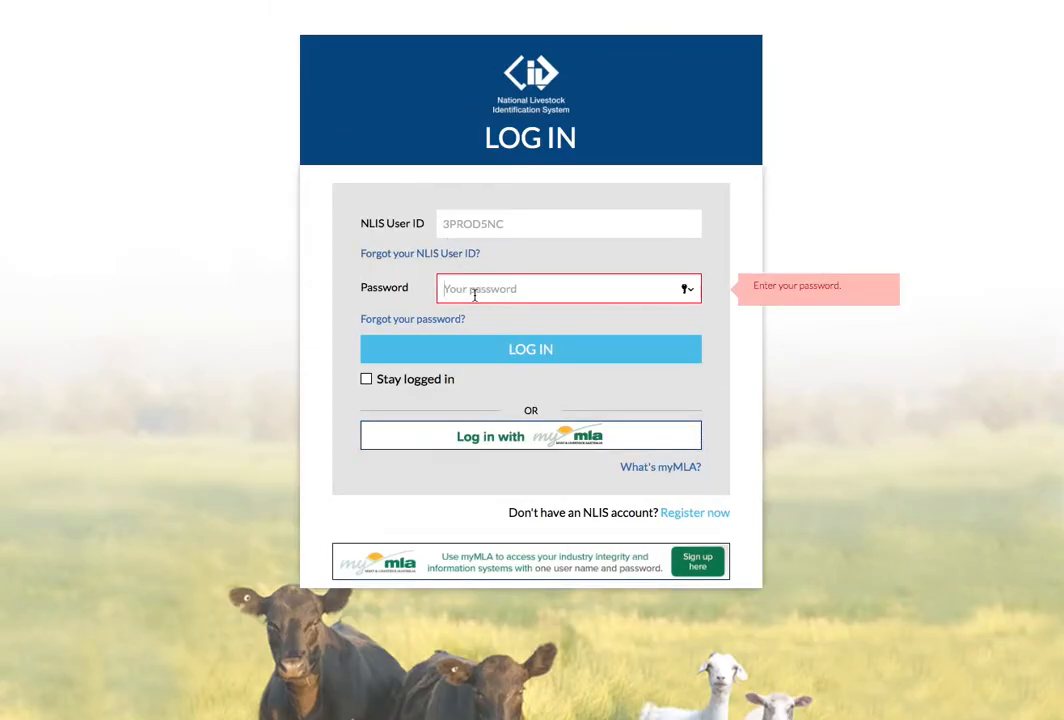
type("*****")
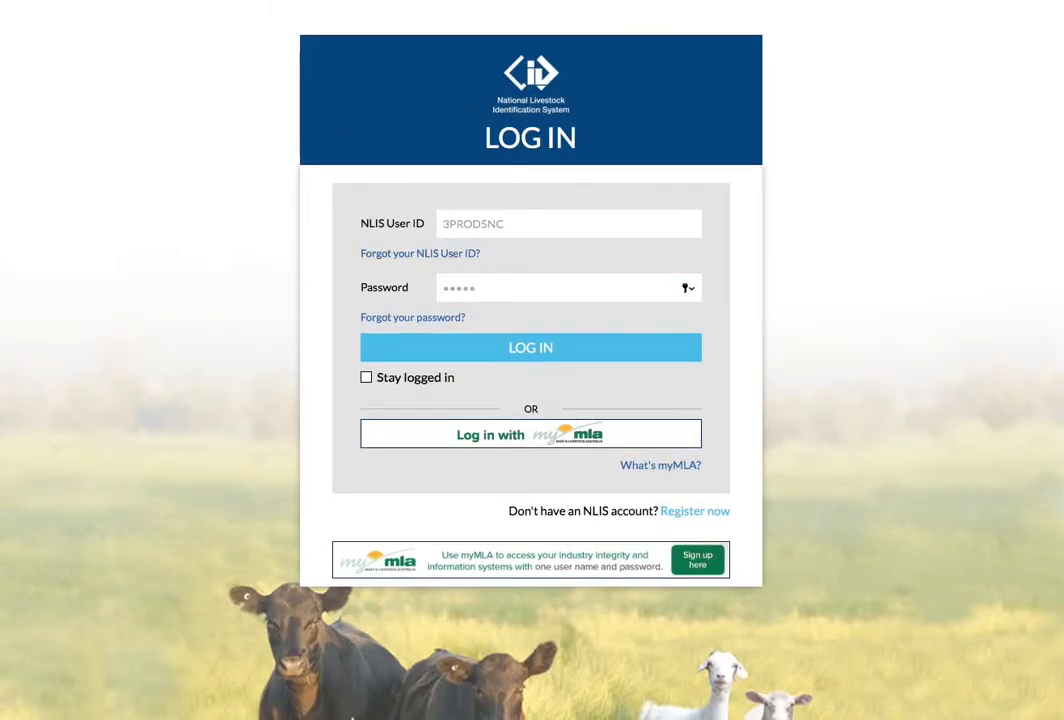
left_click(501, 356)
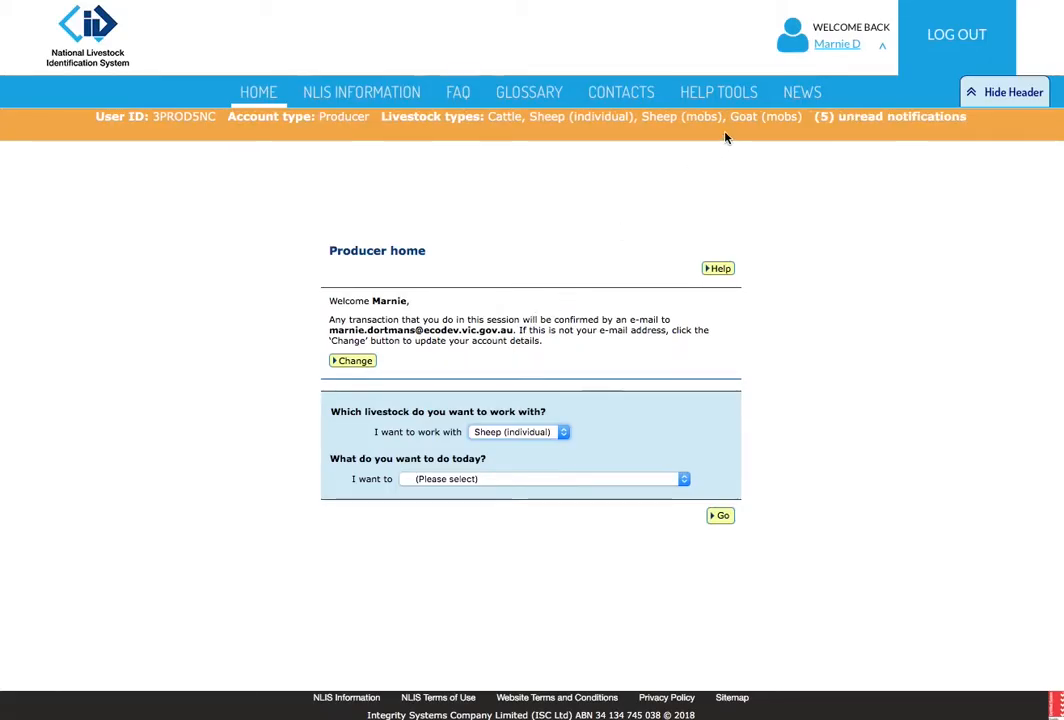
Step: Switch to the New Dashboard for Sheep (individual) and start a 'Livestock moved onto my property' notification
left_click(830, 50)
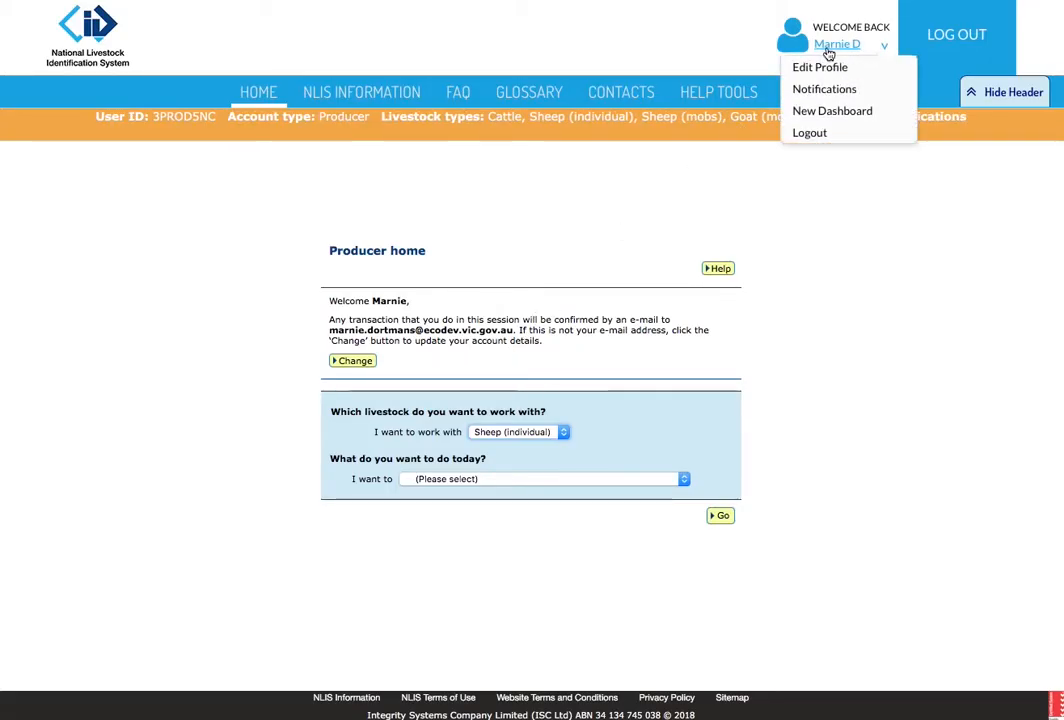
left_click(815, 123)
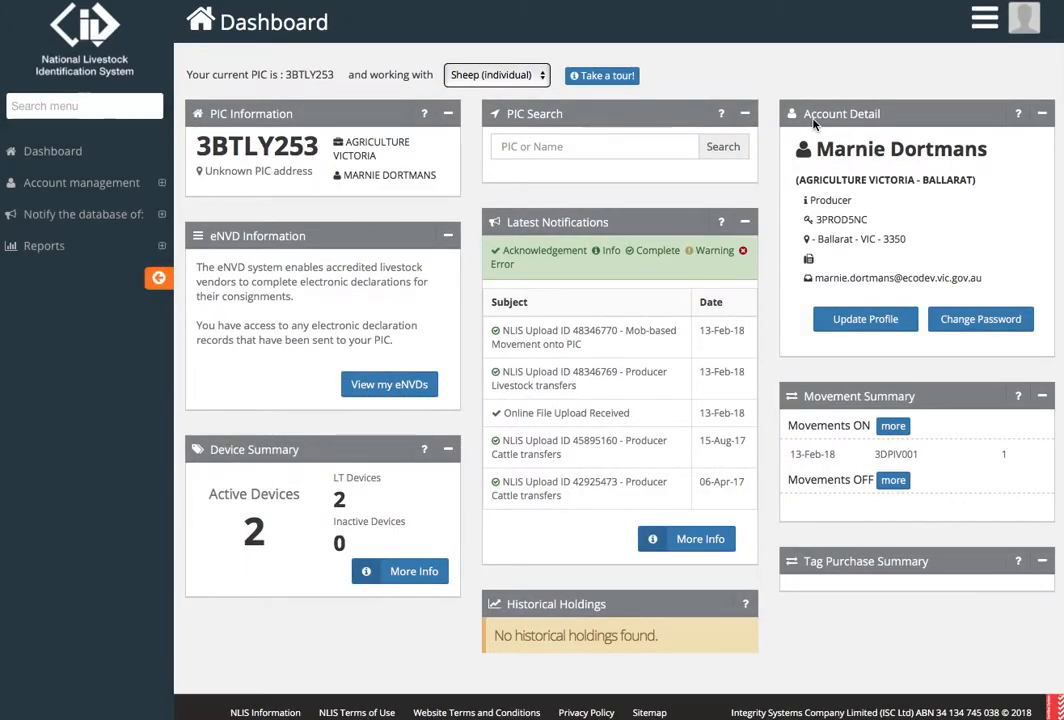
left_click(530, 76)
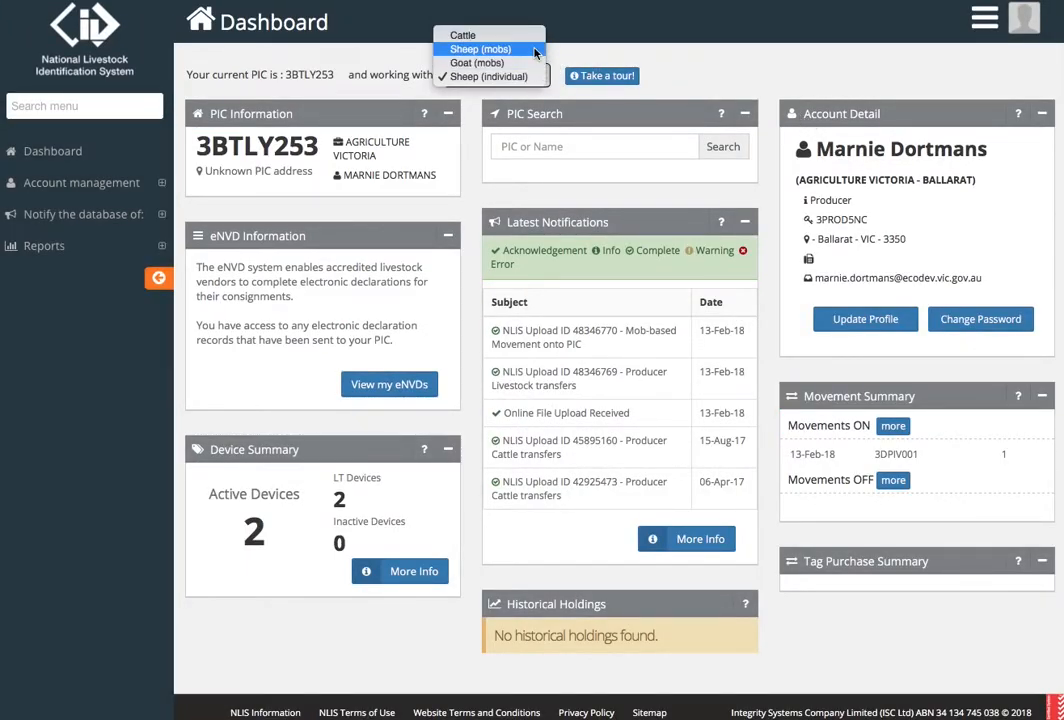
left_click(526, 76)
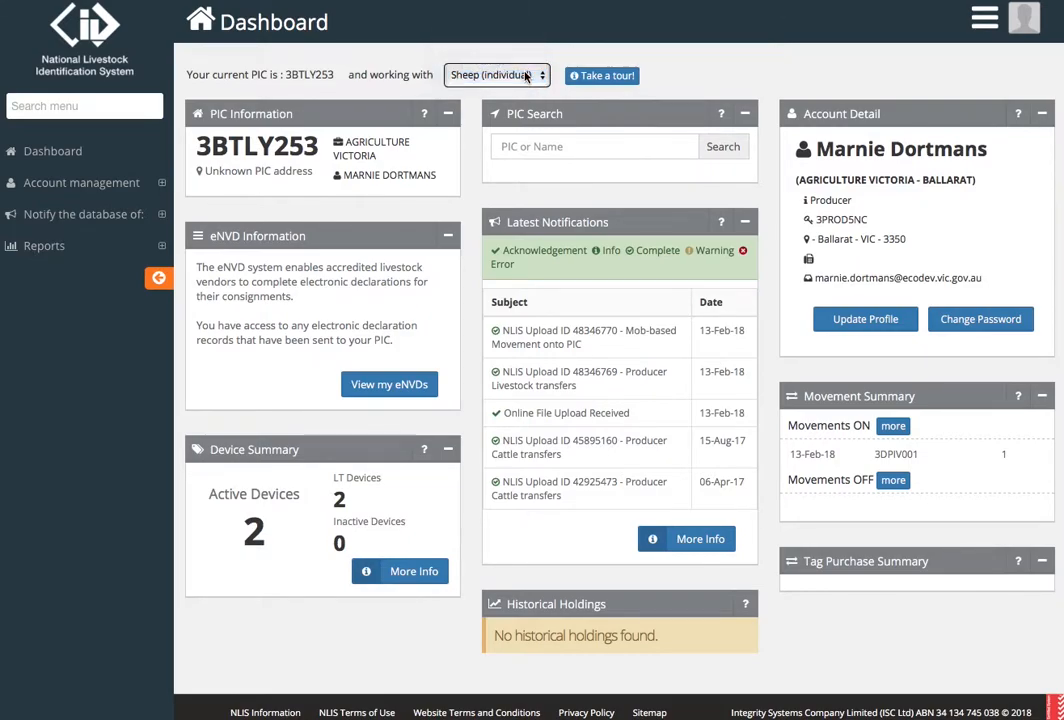
left_click(118, 214)
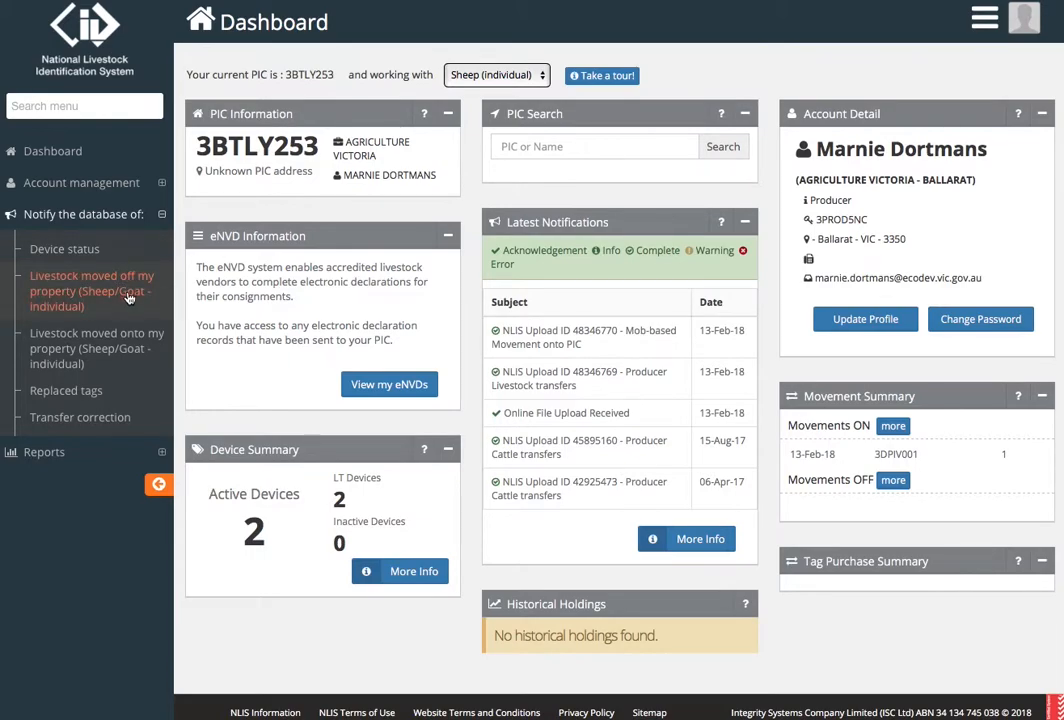
left_click(108, 364)
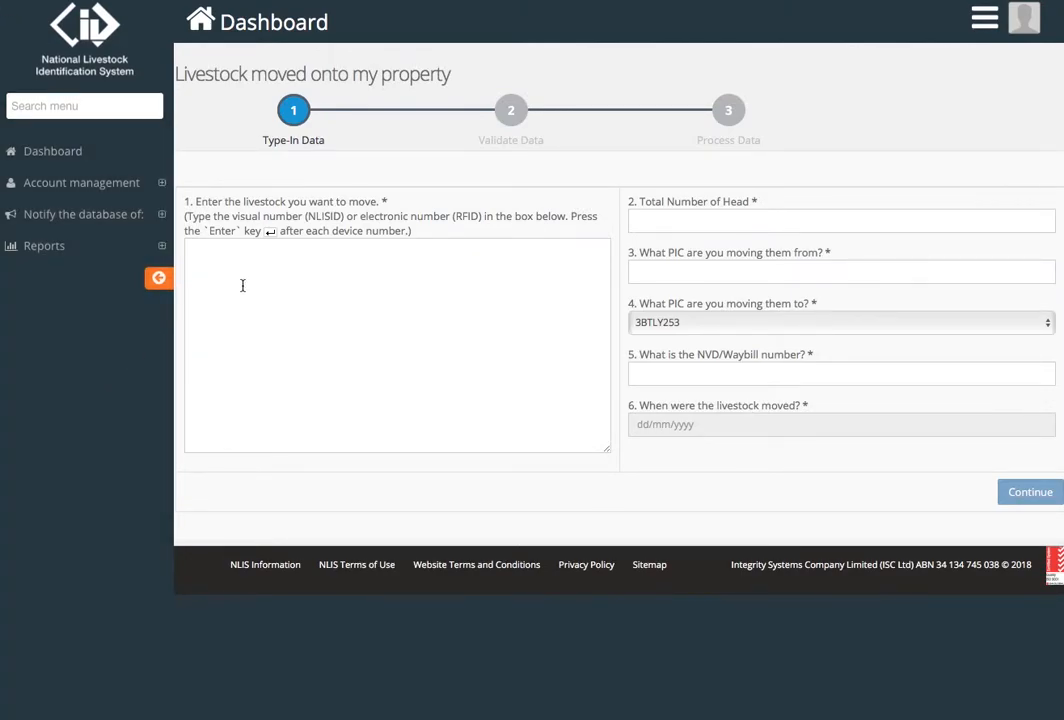
Step: Copy the four tag numbers from Excel cells A1:A4 and return to the browser form
left_click(242, 285)
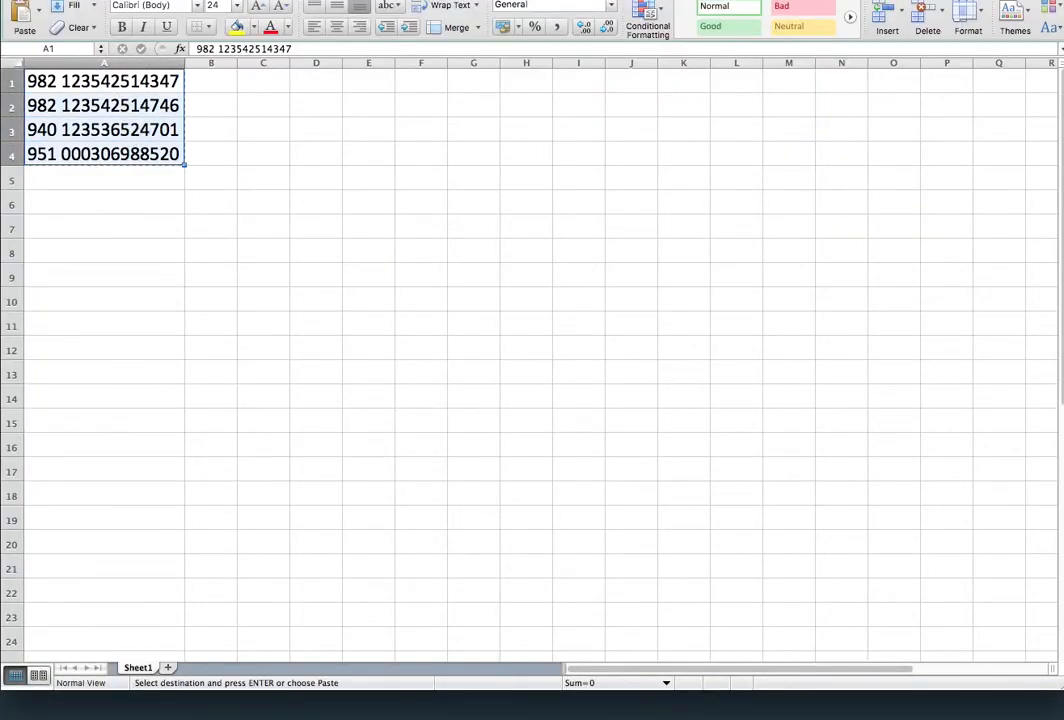
key("super+Tab")
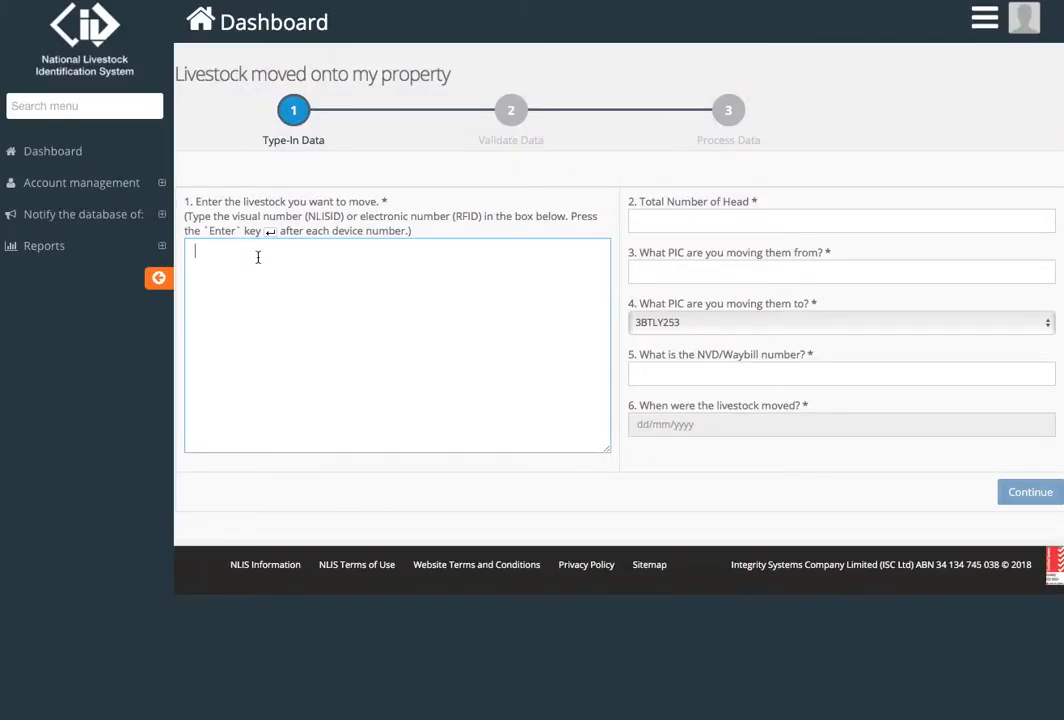
Step: Paste the four copied tags, then add 3pySS021LSN78326 and 3ARVT888LSN0098 on new lines
key("super+v")
key("Return")
type("3py")
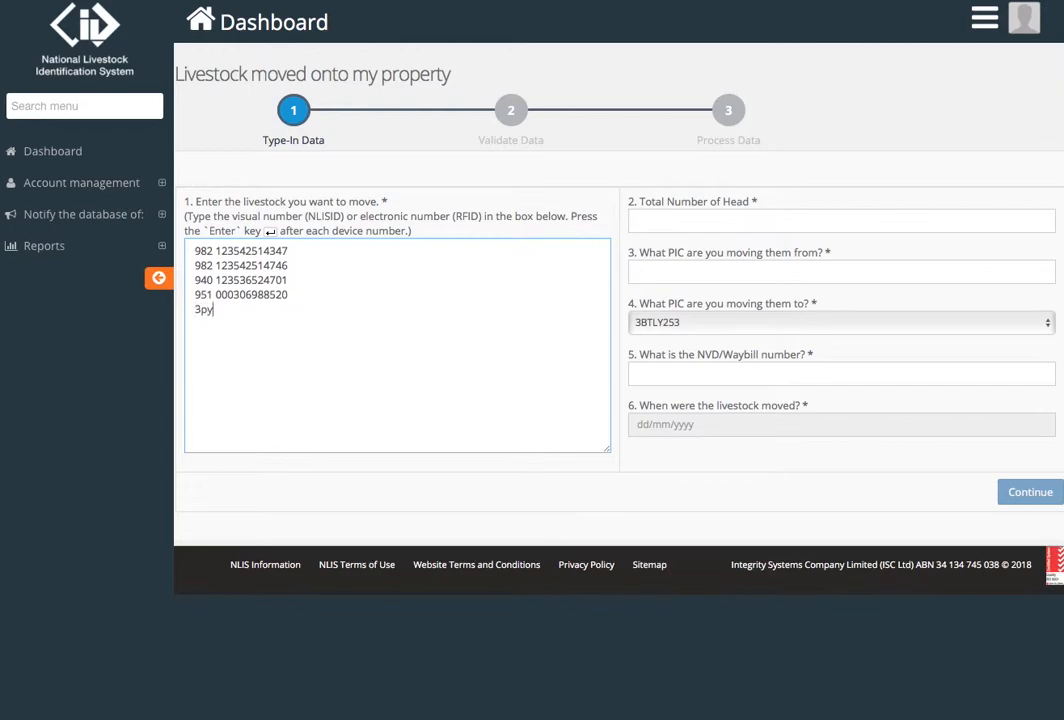
type("SS021LSN78326")
key("Return")
type("3")
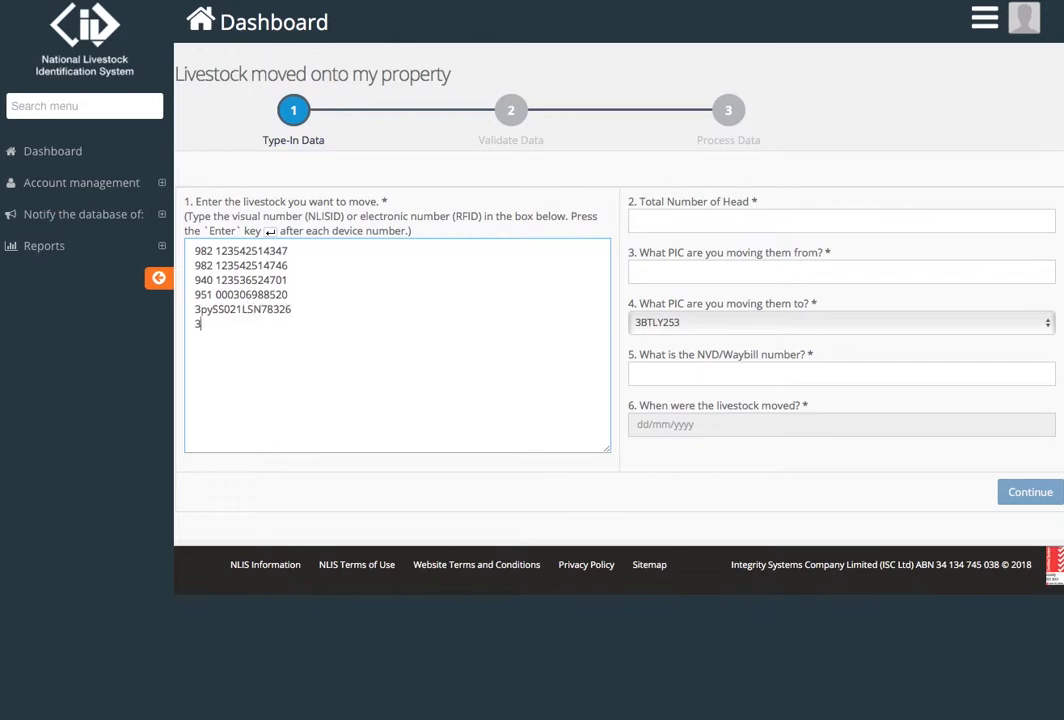
type("ARVT888LSN0098")
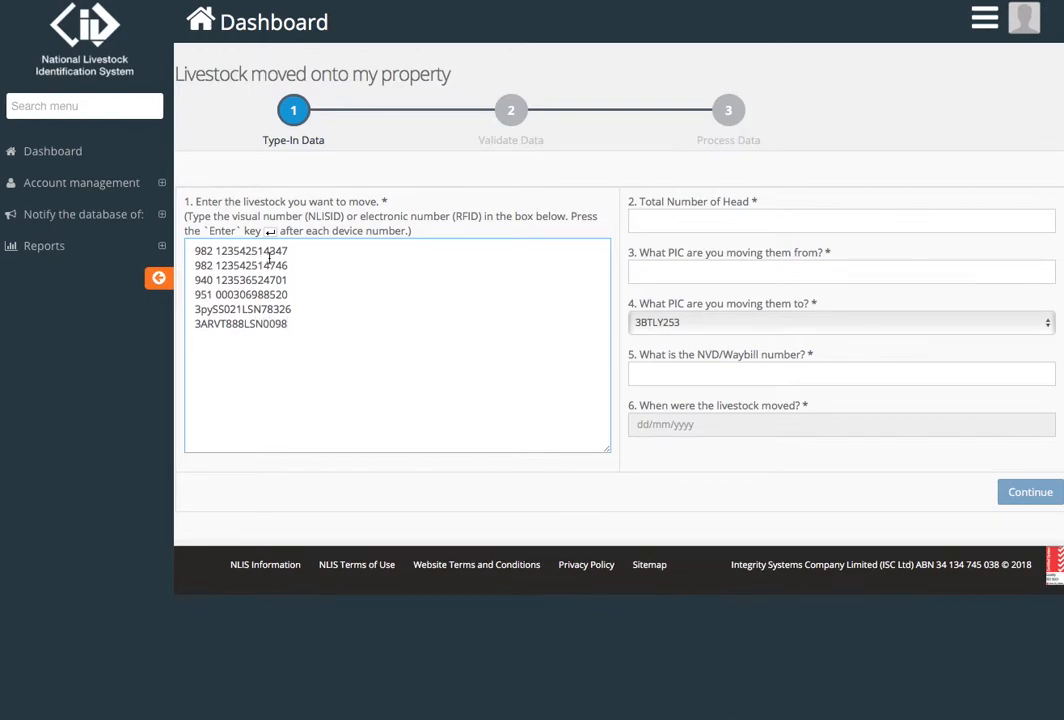
Step: Enter 6 head and the origin PIC, and select the only destination PIC
left_click(644, 221)
type("6")
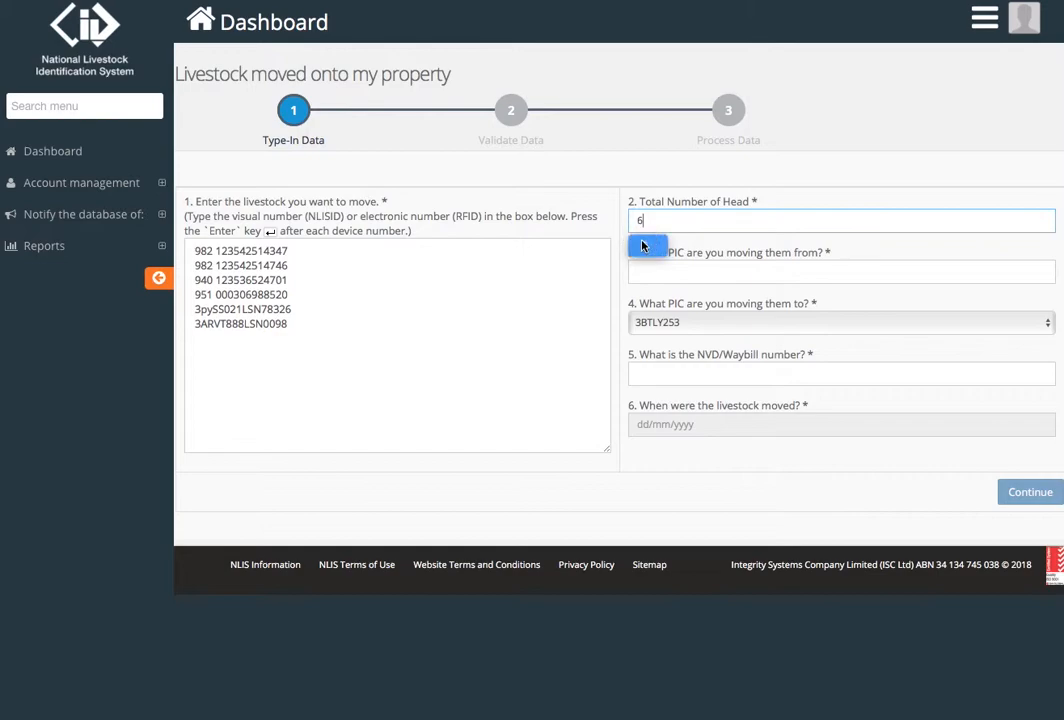
left_click(663, 267)
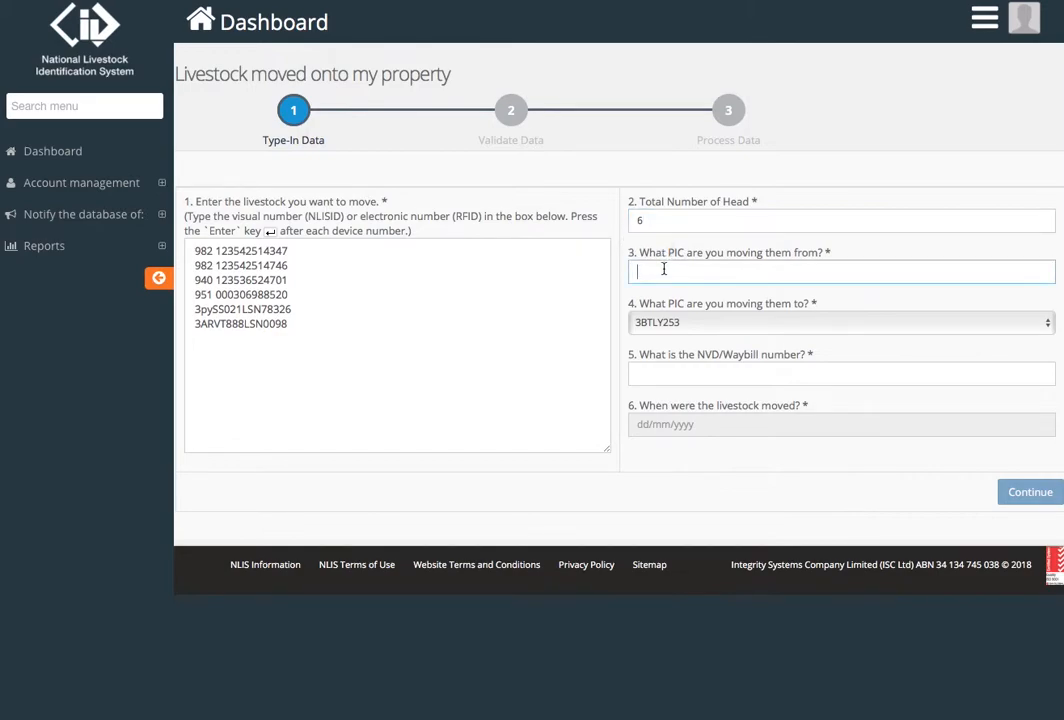
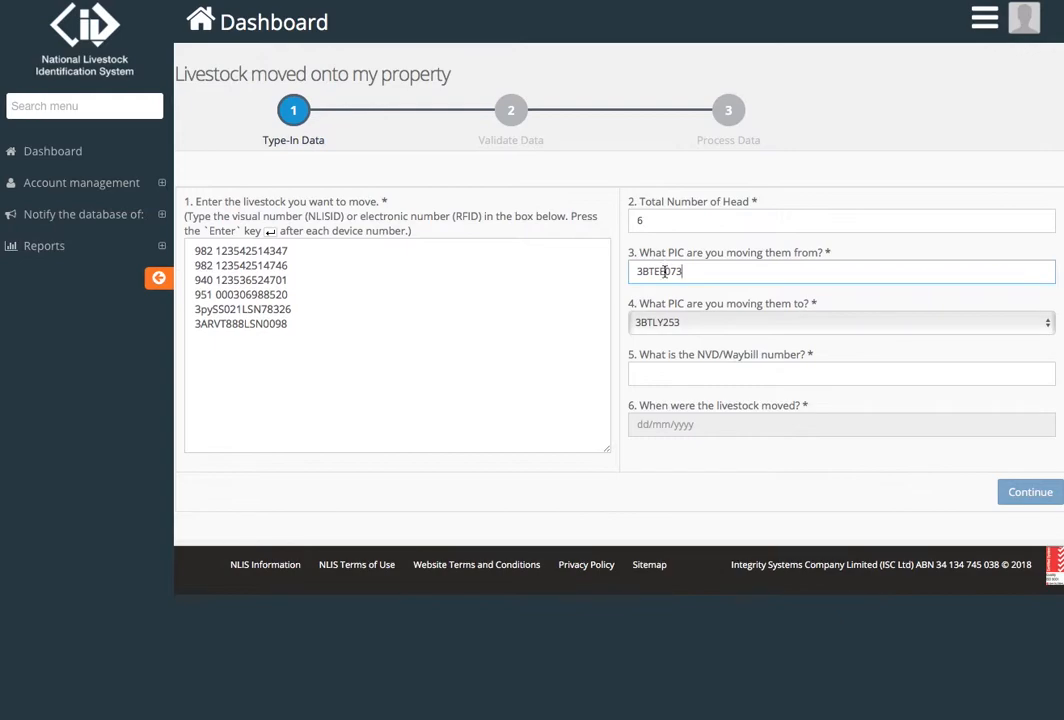
left_click(685, 323)
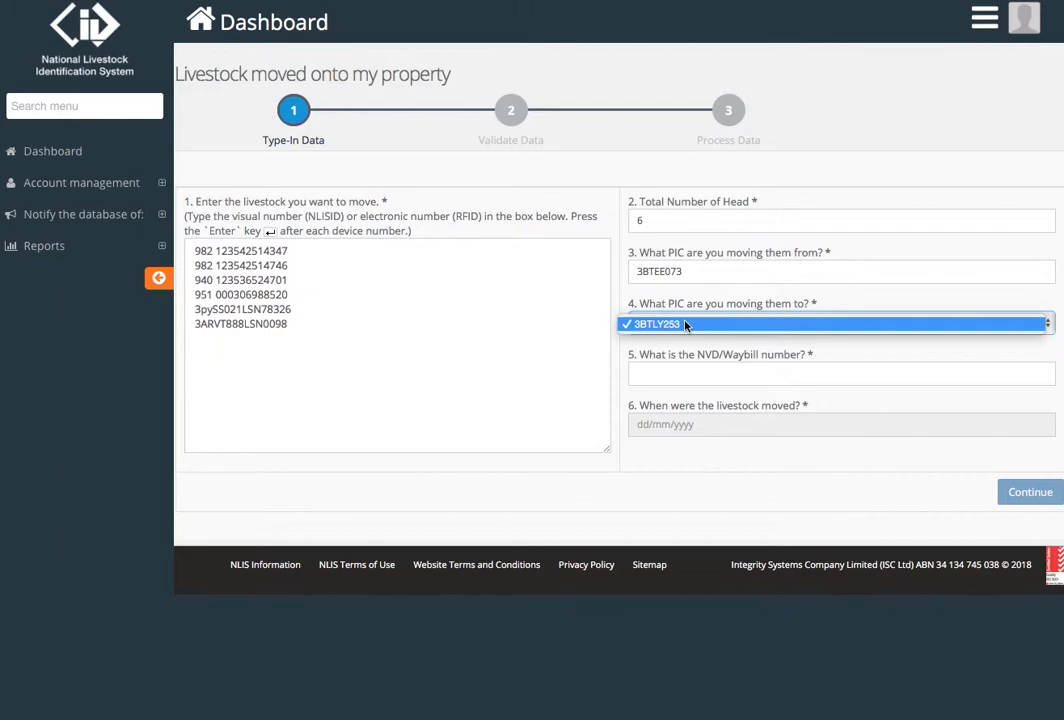
left_click(685, 323)
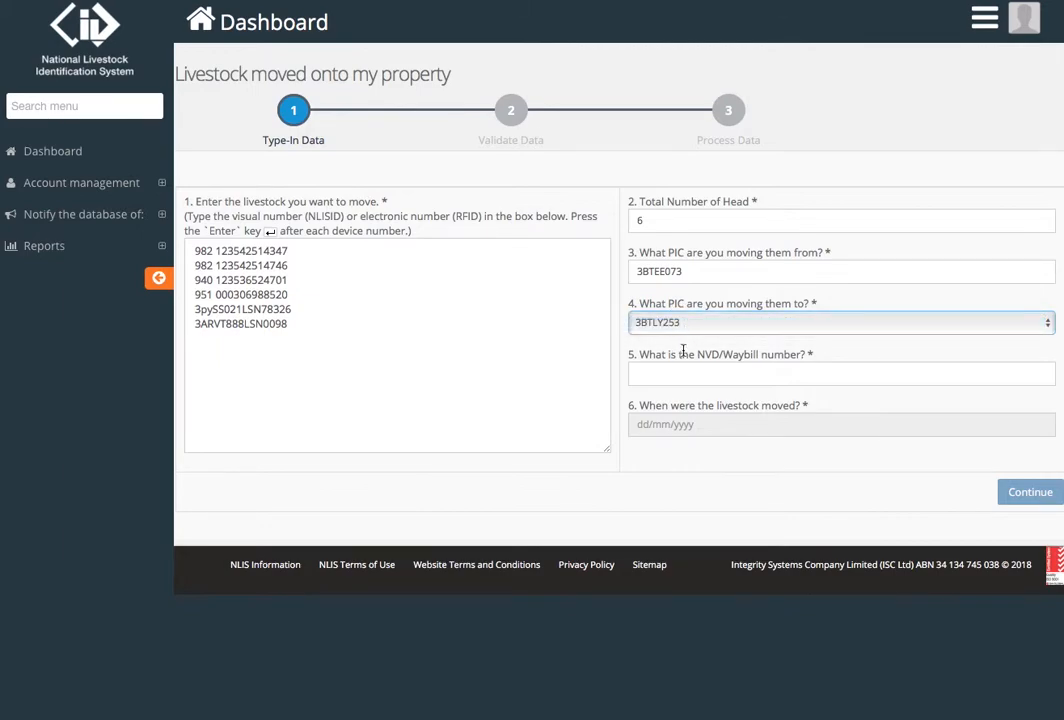
Step: Fill in the NVD/Waybill number and set the movement date to 14/02/2018
left_click(681, 370)
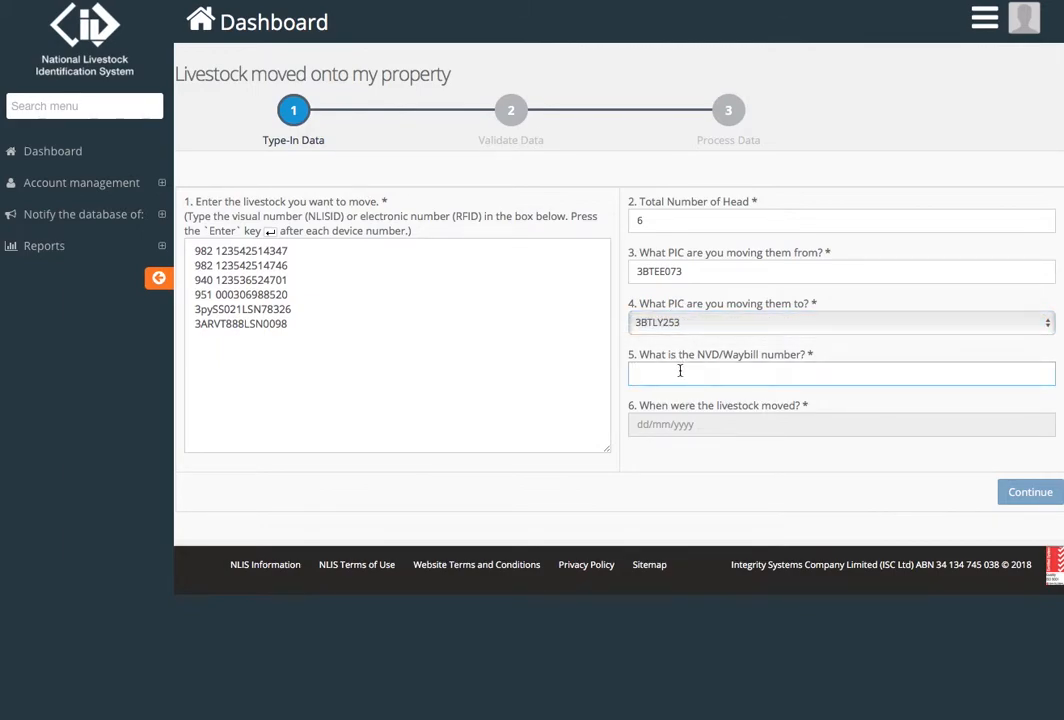
left_click(697, 430)
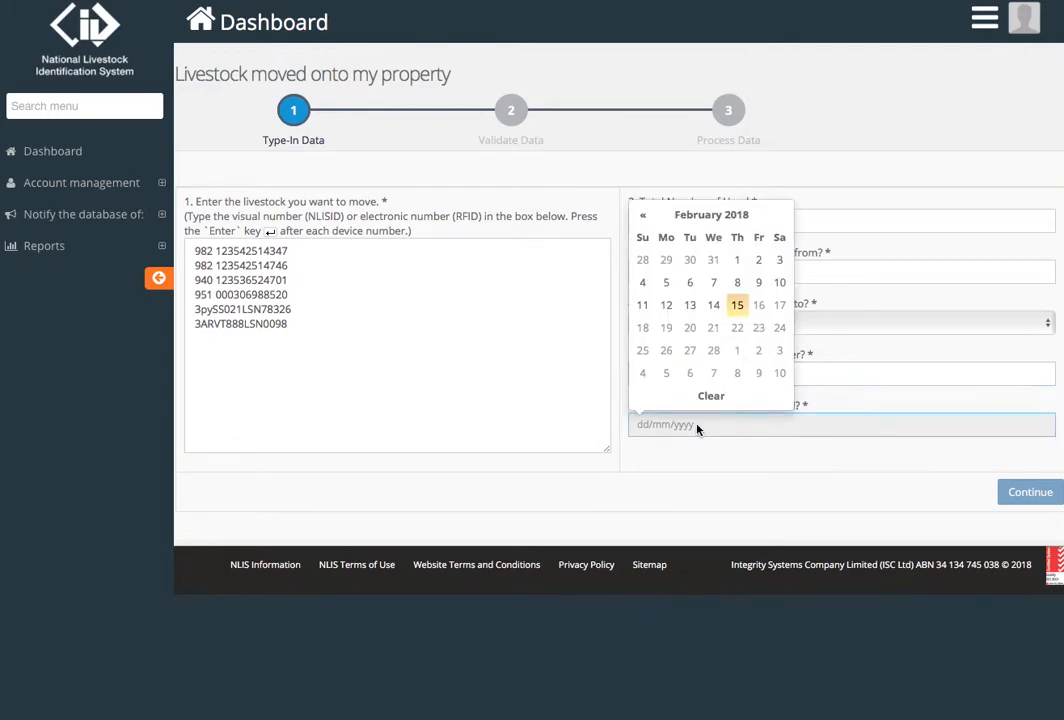
left_click(717, 309)
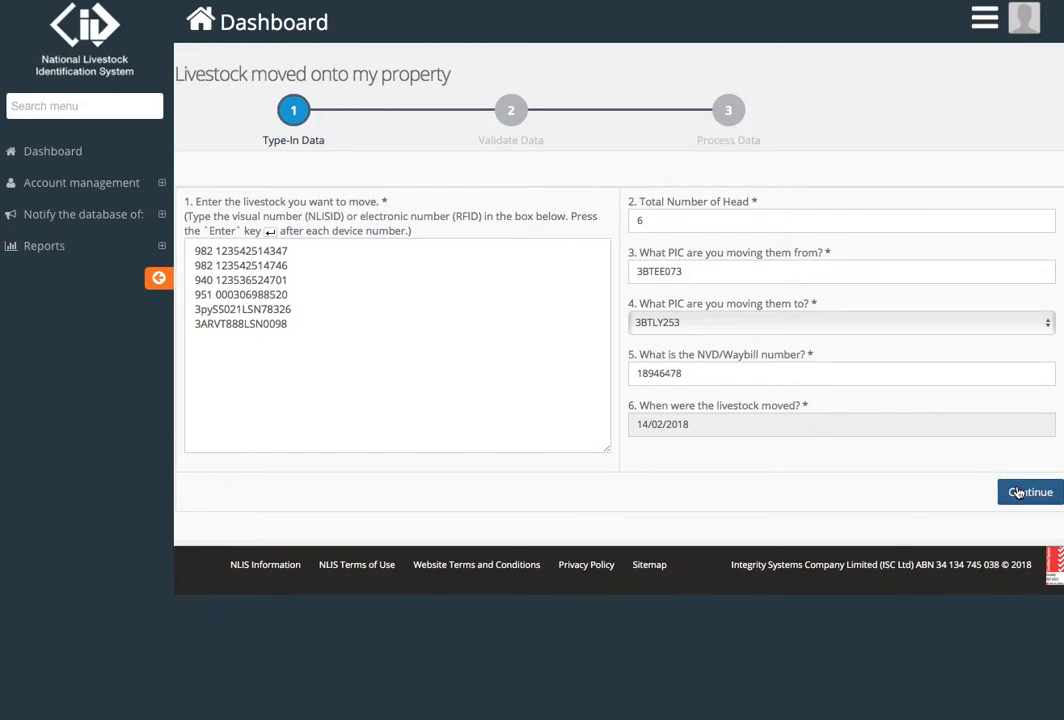
Step: Validate the six tags, correcting the flagged first tag to 3ARVT888LSN00981
left_click(1017, 492)
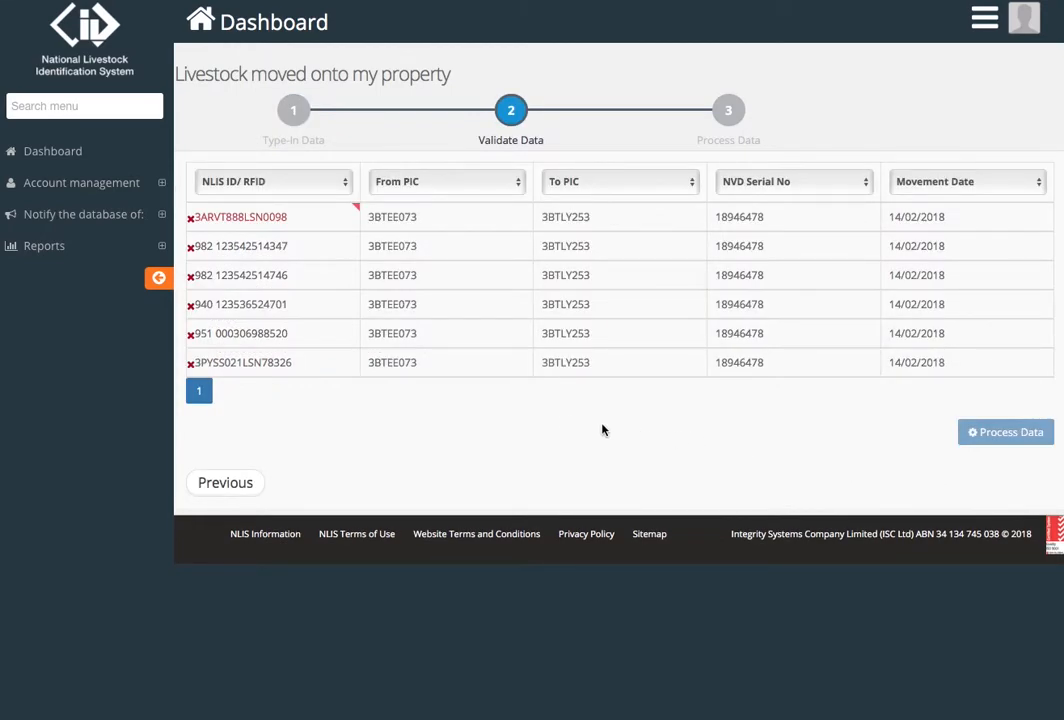
double_click(354, 210)
type("1")
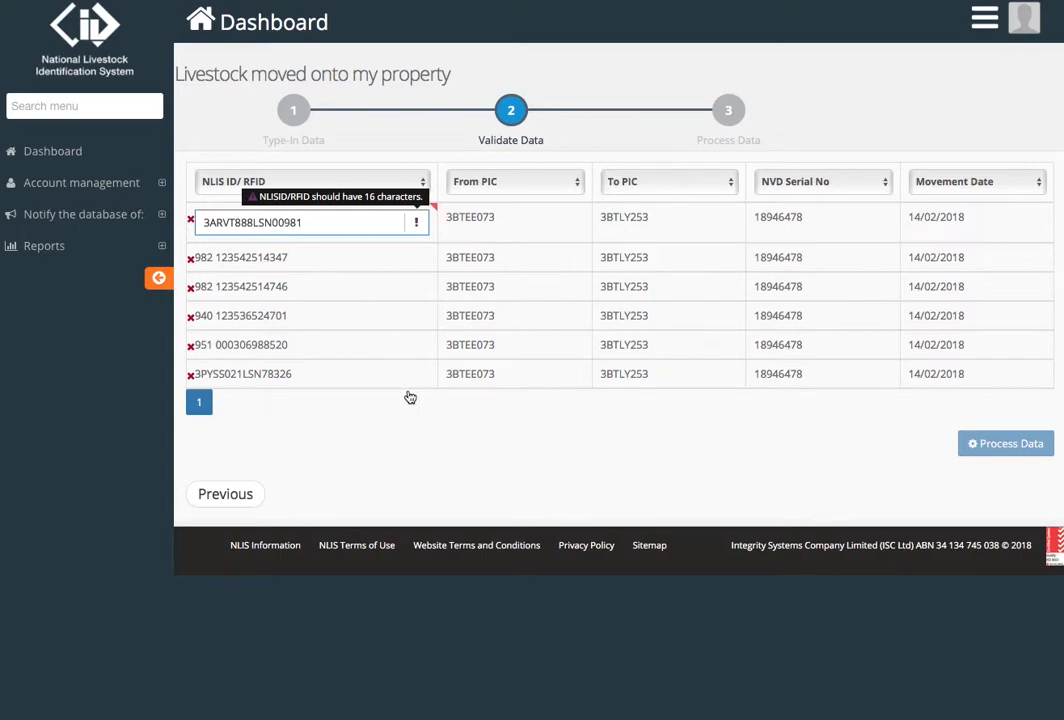
left_click(413, 430)
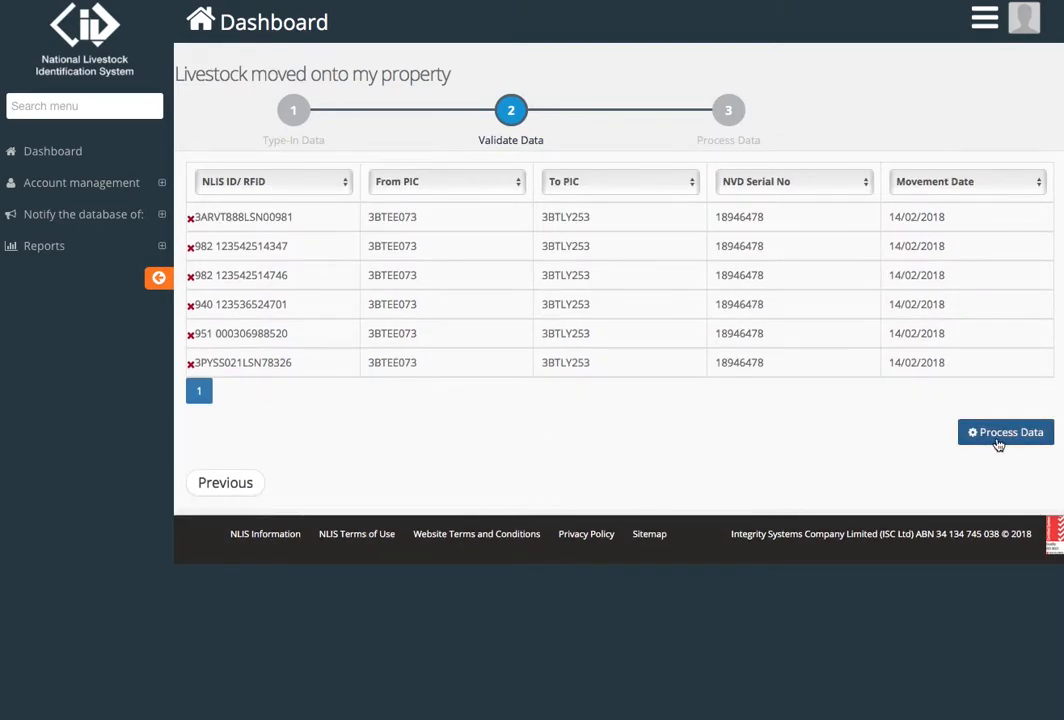